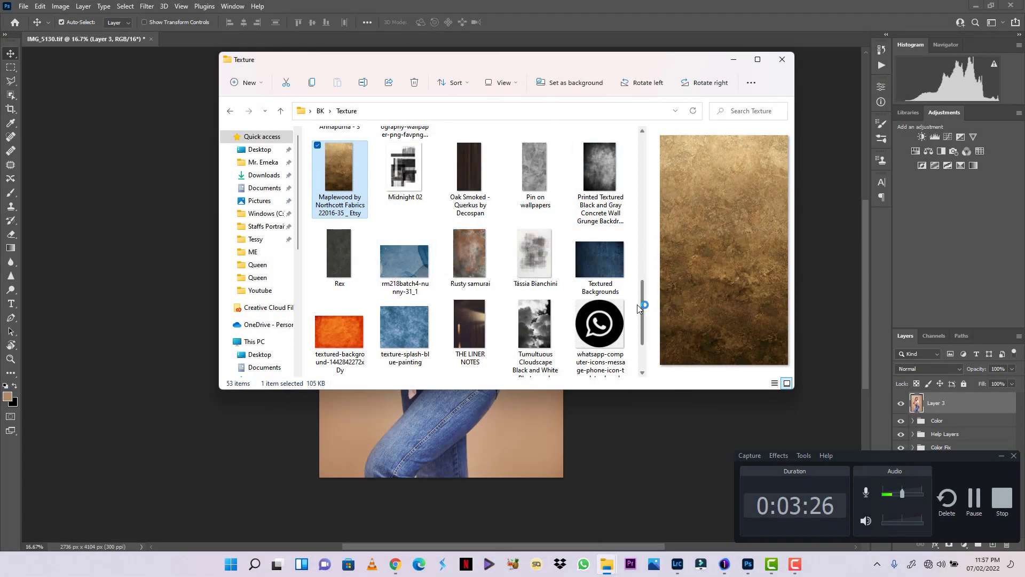
Preview the heavy-metal grunge, porcelain tile, yellow painted, grey concrete and blue background textures
{"action": "scroll", "coordinate": [638, 303], "scroll_direction": "up", "scroll_amount": 2}
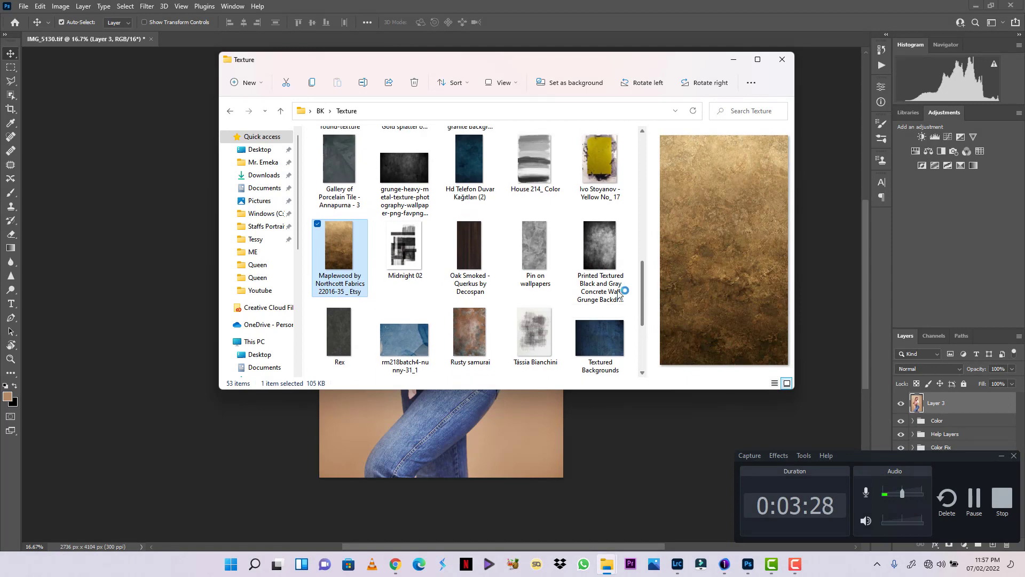
{"action": "left_click", "coordinate": [407, 167]}
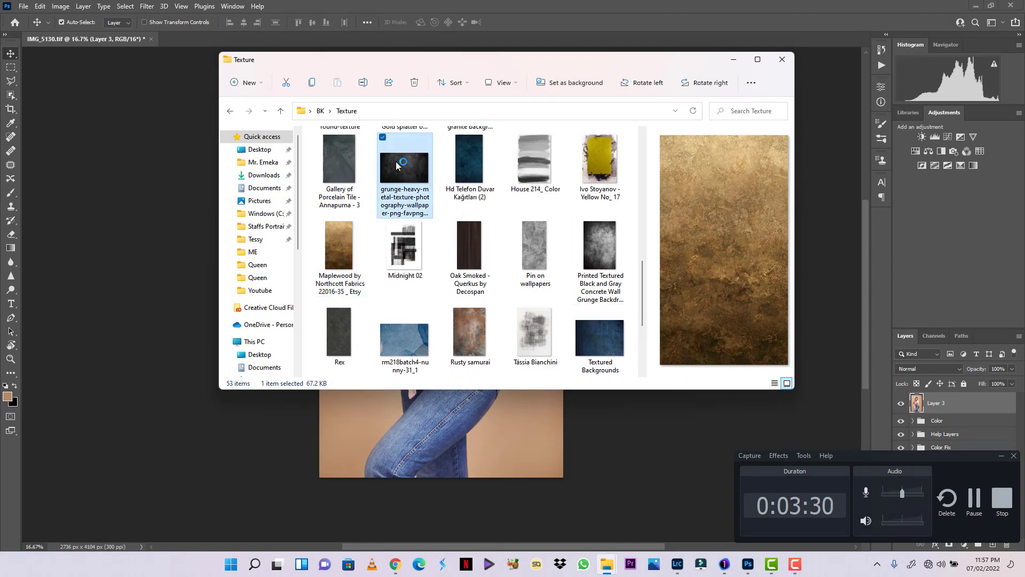
{"action": "left_click", "coordinate": [342, 161]}
{"action": "left_click", "coordinate": [601, 171]}
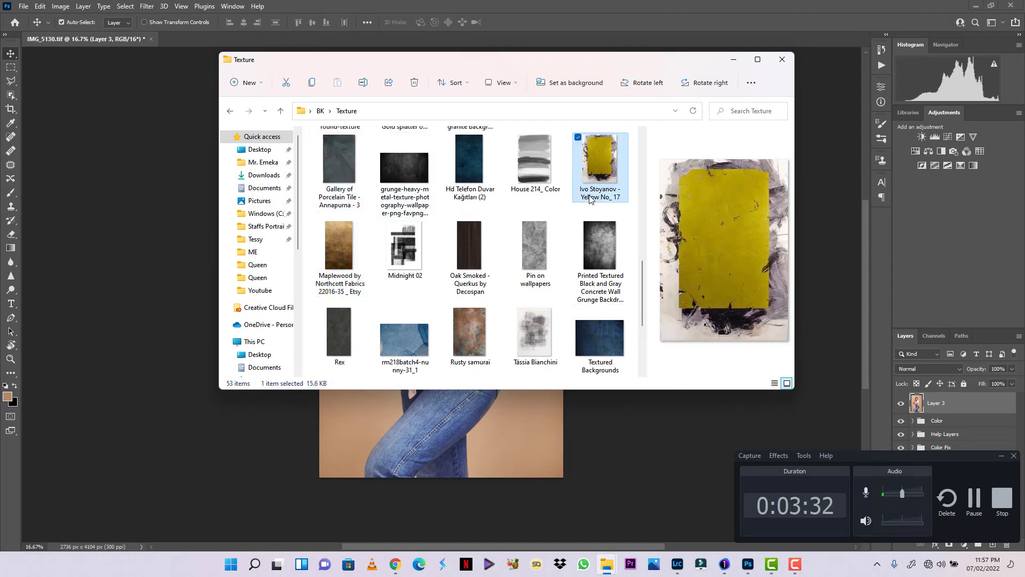
{"action": "left_click", "coordinate": [614, 296]}
{"action": "left_click", "coordinate": [602, 334]}
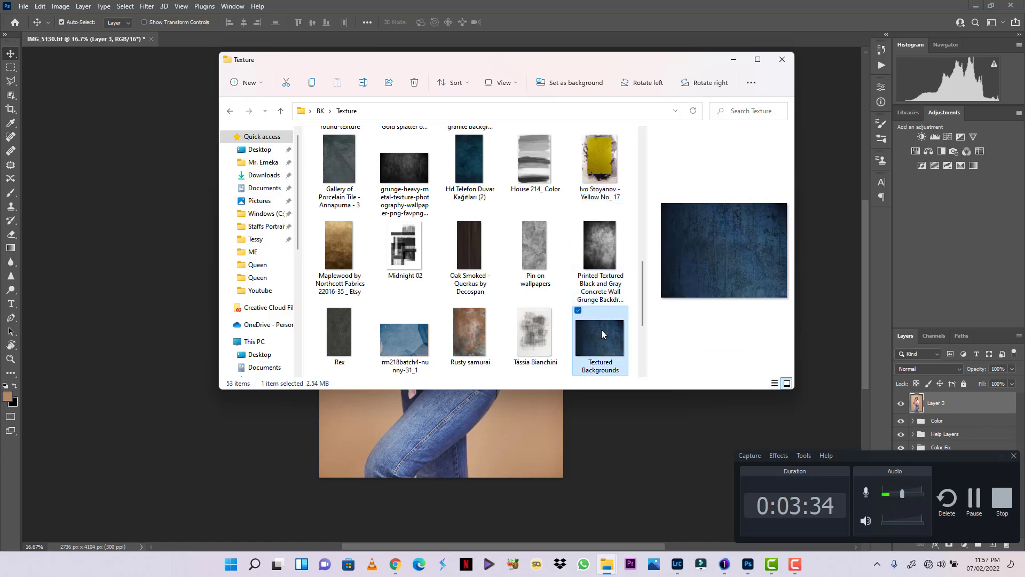
Settle on the gold-brown Maplewood texture and move the Explorer window aside to reveal the photo
{"action": "left_click", "coordinate": [622, 283]}
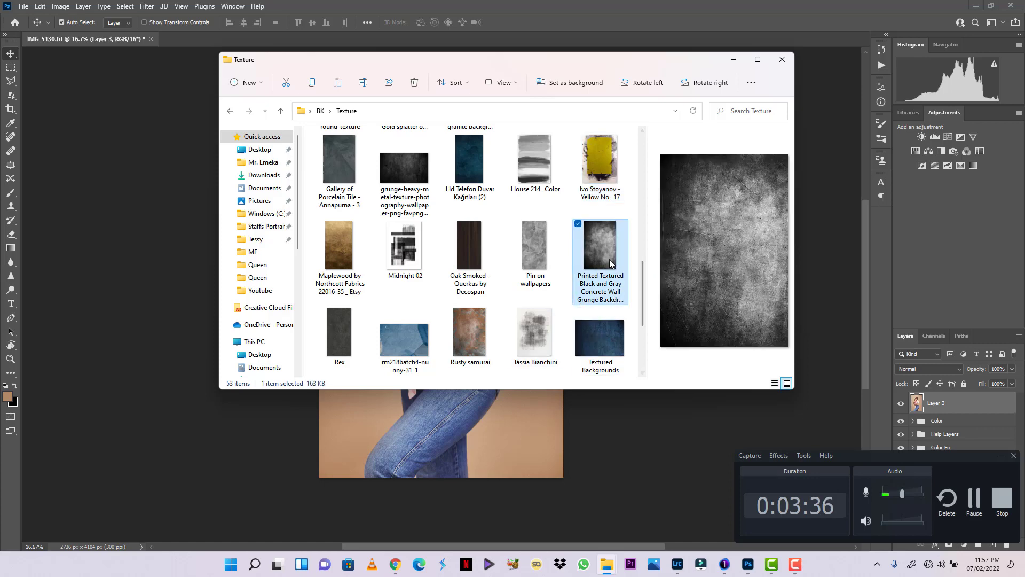
{"action": "left_click", "coordinate": [357, 247]}
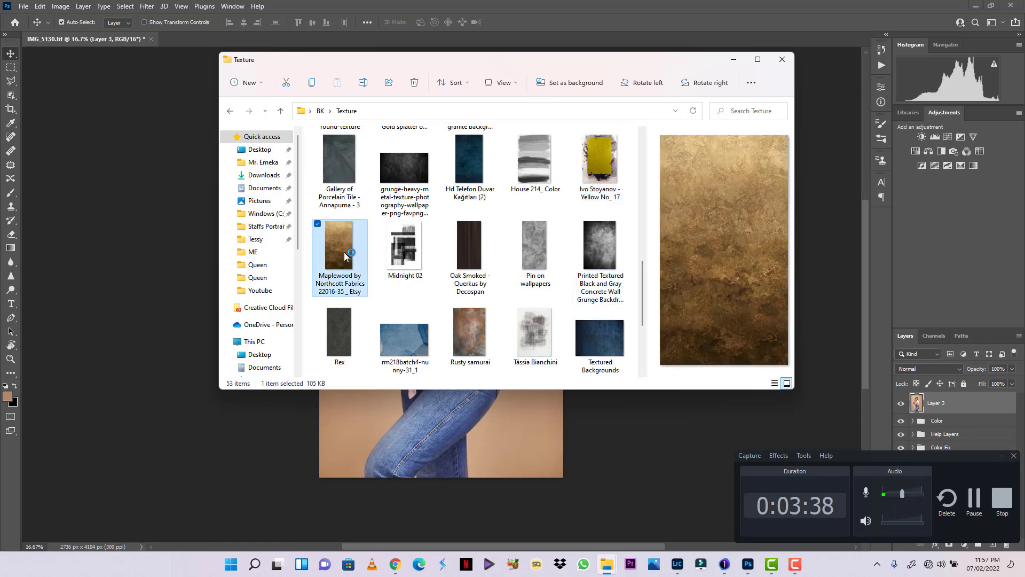
{"action": "left_click_drag", "start_coordinate": [475, 68], "coordinate": [751, 82]}
Drop the Maplewood file onto the portrait canvas, commit it, and rasterize the texture layer
{"action": "left_click_drag", "start_coordinate": [617, 260], "coordinate": [432, 239]}
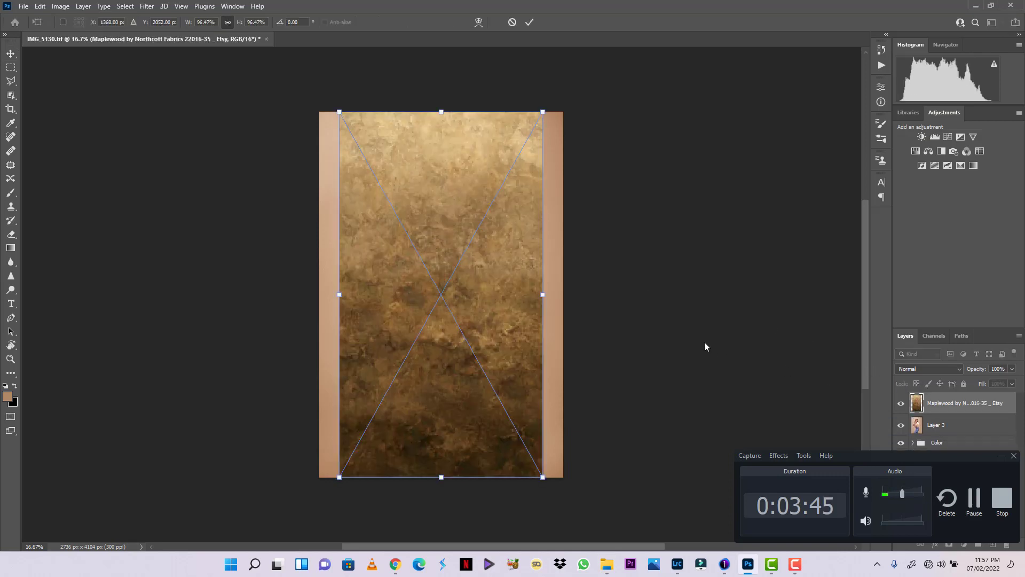
{"action": "key", "text": "Return"}
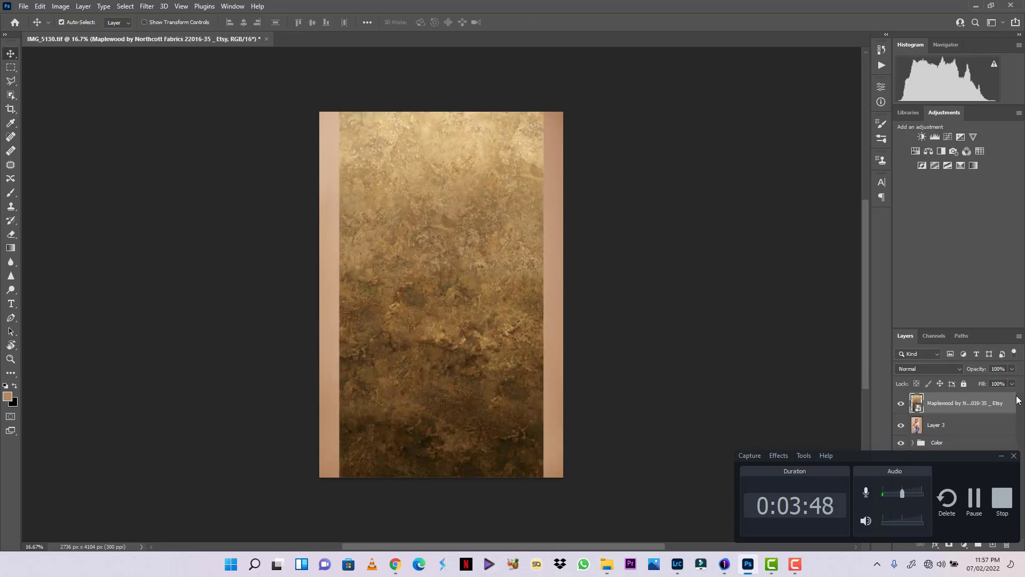
{"action": "right_click", "coordinate": [941, 407]}
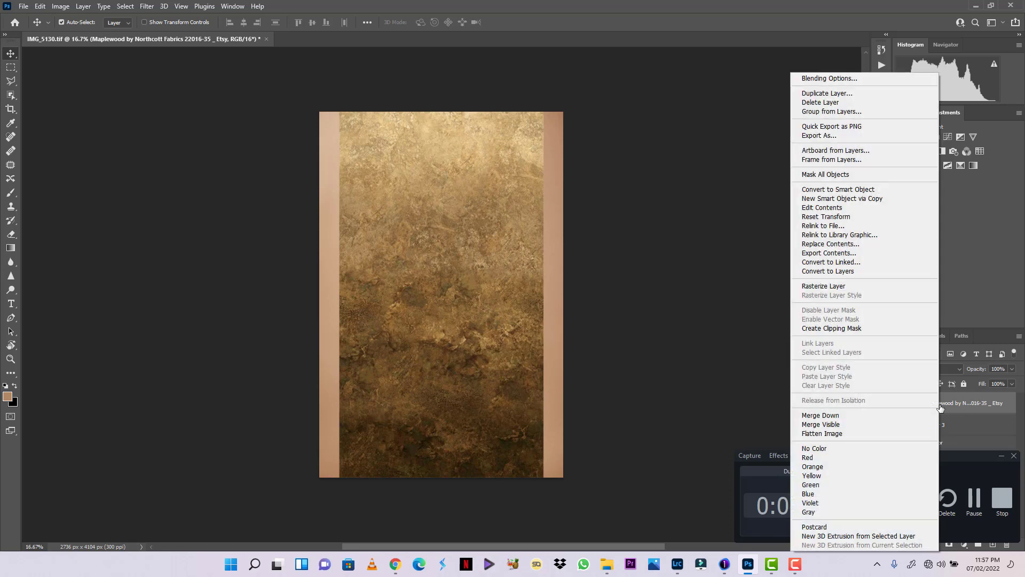
{"action": "left_click", "coordinate": [831, 287]}
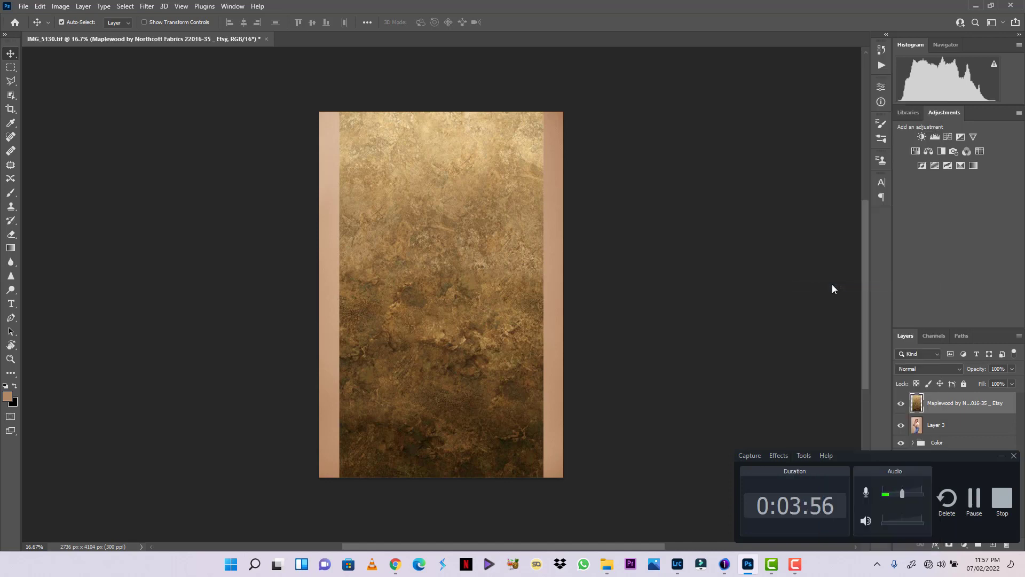
Desaturate the Maplewood texture layer to grey with Image > Adjustments > Desaturate
{"action": "right_click", "coordinate": [462, 318]}
{"action": "left_click", "coordinate": [435, 272]}
{"action": "key", "text": "ctrl+minus"}
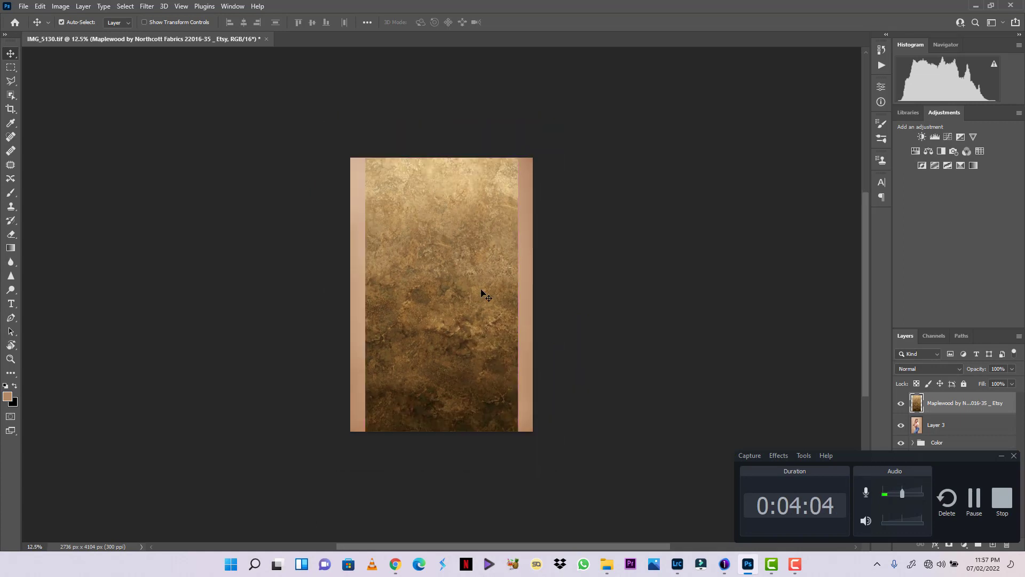
{"action": "key", "text": "ctrl+plus"}
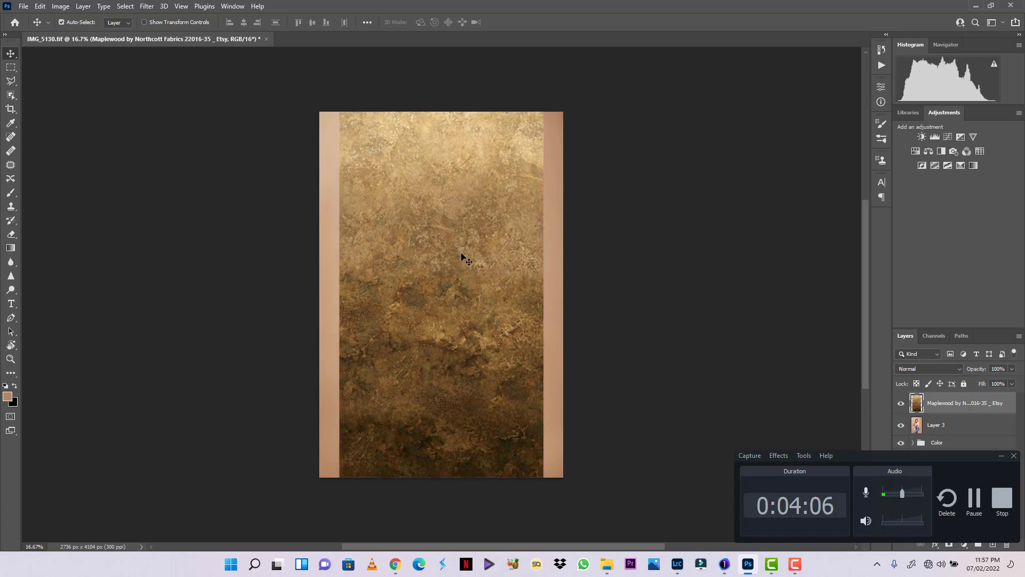
{"action": "left_click", "coordinate": [61, 7]}
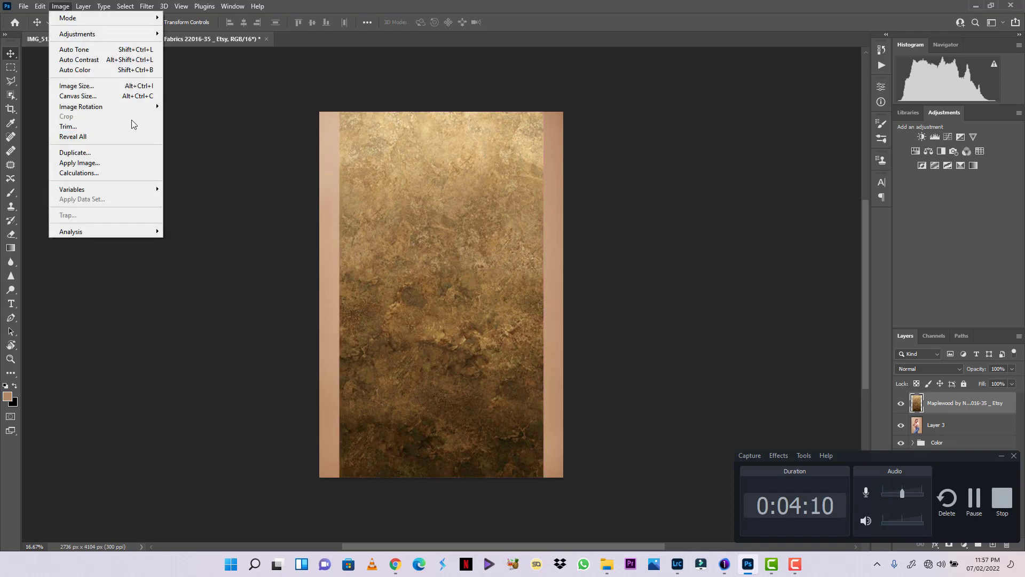
{"action": "mouse_move", "coordinate": [125, 36]}
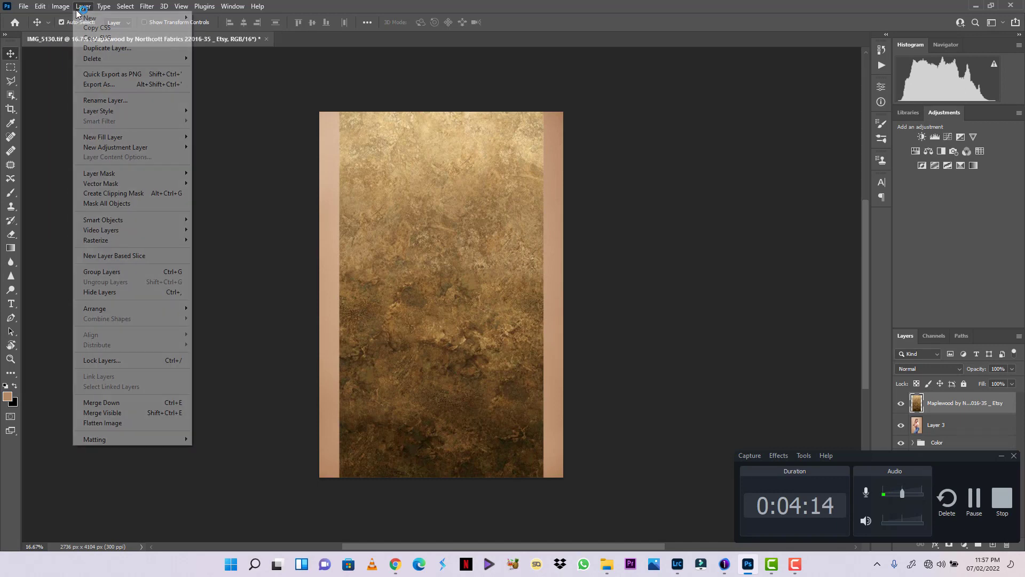
{"action": "mouse_move", "coordinate": [79, 35]}
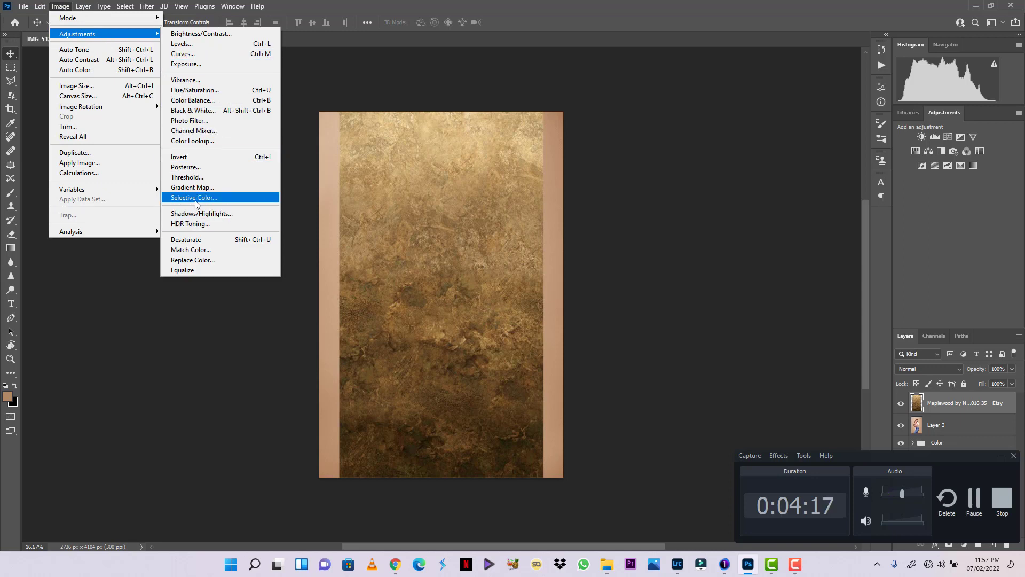
{"action": "left_click", "coordinate": [204, 241]}
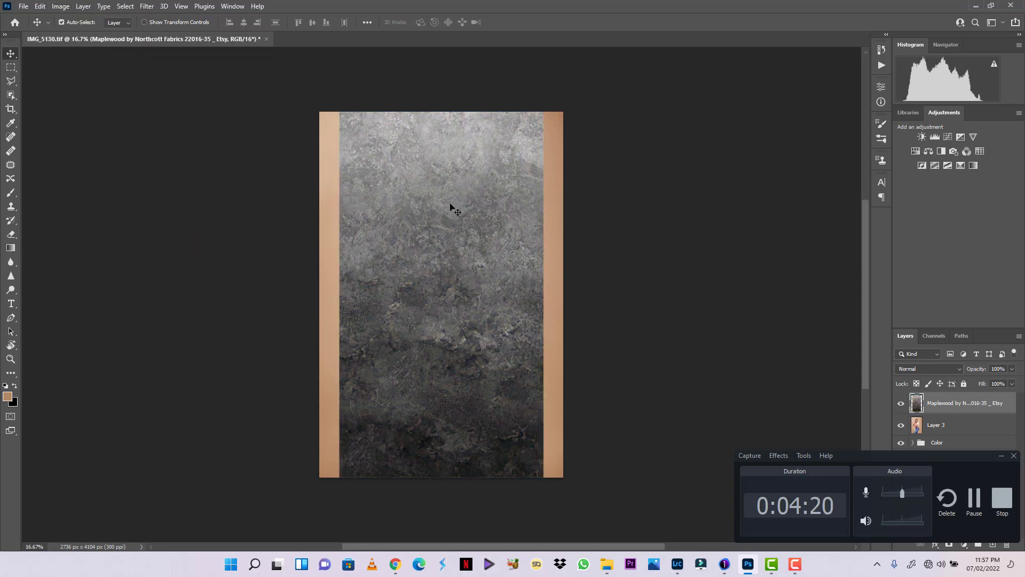
{"action": "left_click", "coordinate": [478, 206]}
Free-transform the grey texture, moving it and scaling it to about 132% to cover the canvas
{"action": "key", "text": "ctrl+t"}
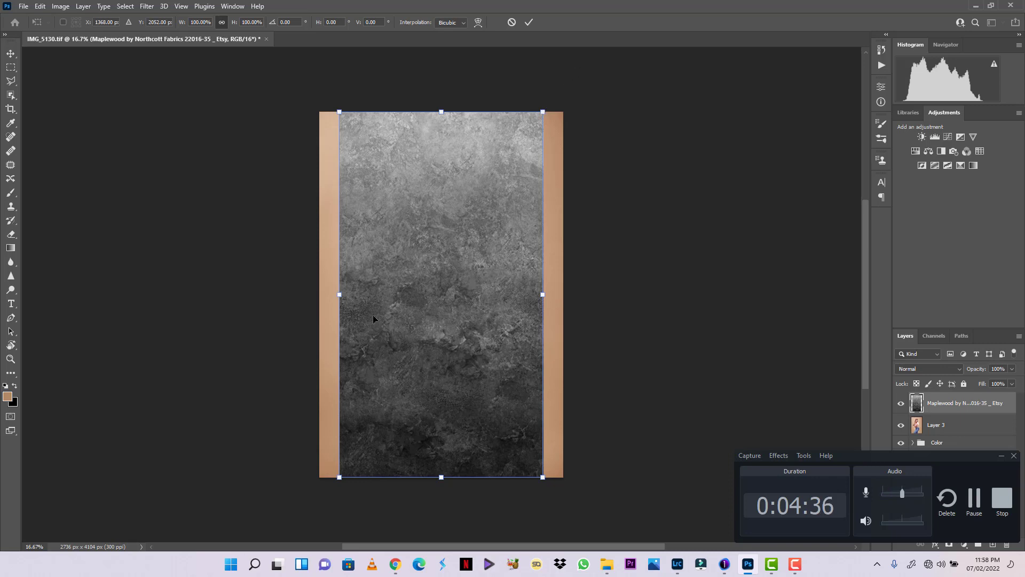
{"action": "left_click_drag", "start_coordinate": [424, 295], "coordinate": [414, 361]}
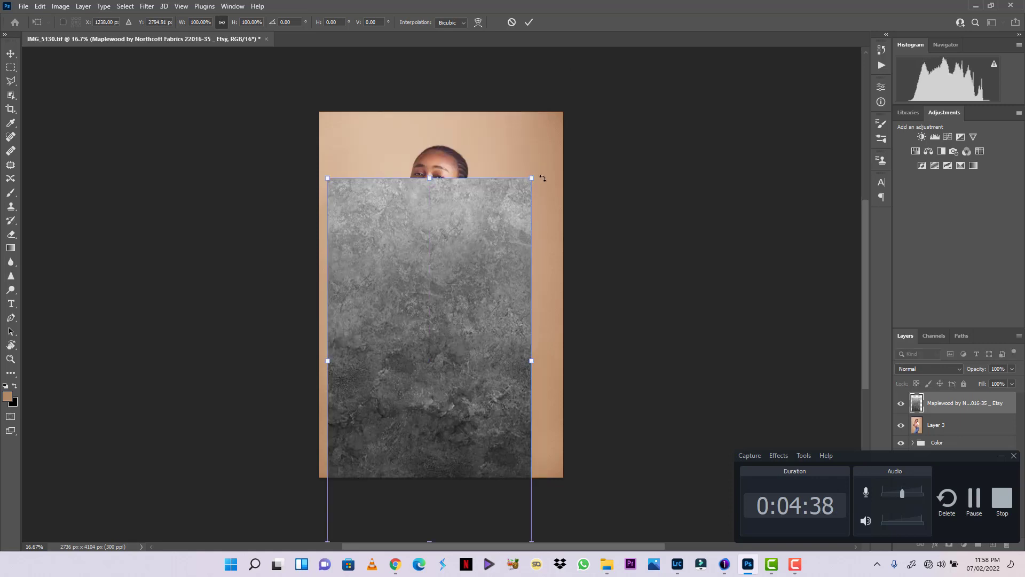
{"action": "left_click_drag", "start_coordinate": [536, 172], "coordinate": [598, 57]}
{"action": "left_click_drag", "start_coordinate": [515, 226], "coordinate": [511, 192]}
{"action": "key", "text": "Return"}
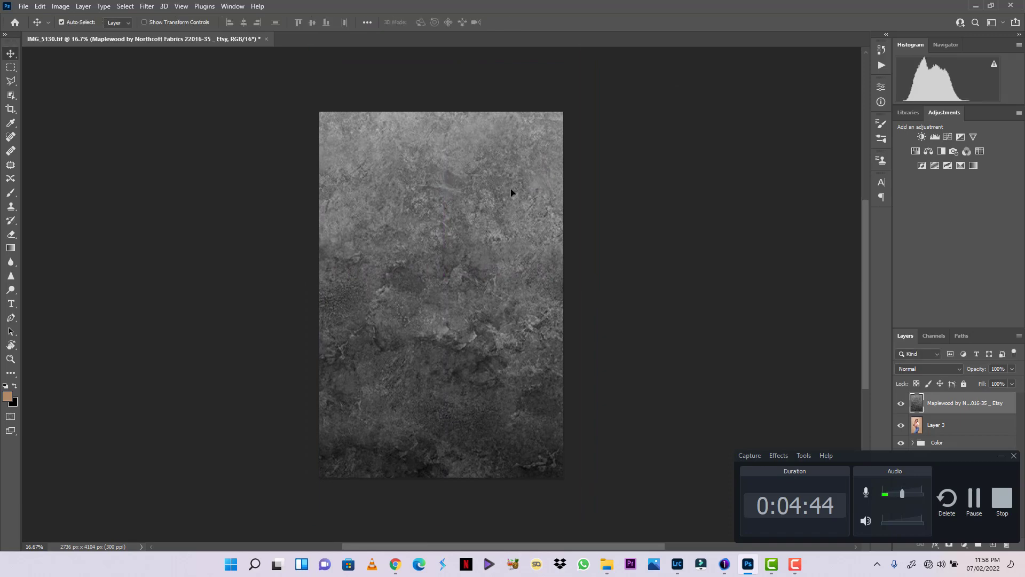
Select the texture layer with the Move tool and preview its blend modes over the portrait
{"action": "left_click", "coordinate": [1001, 455]}
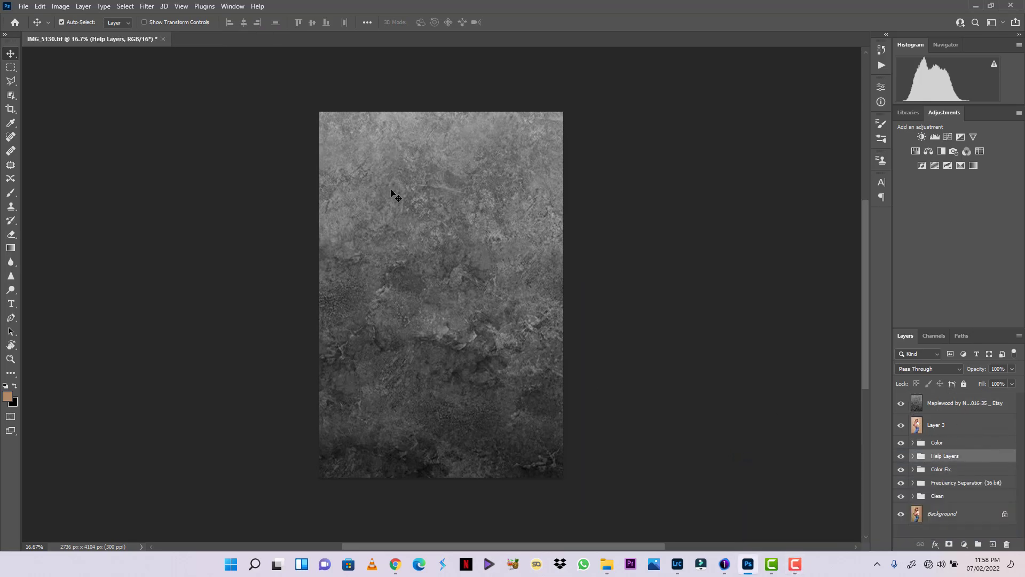
{"action": "left_click_drag", "start_coordinate": [434, 206], "coordinate": [446, 257]}
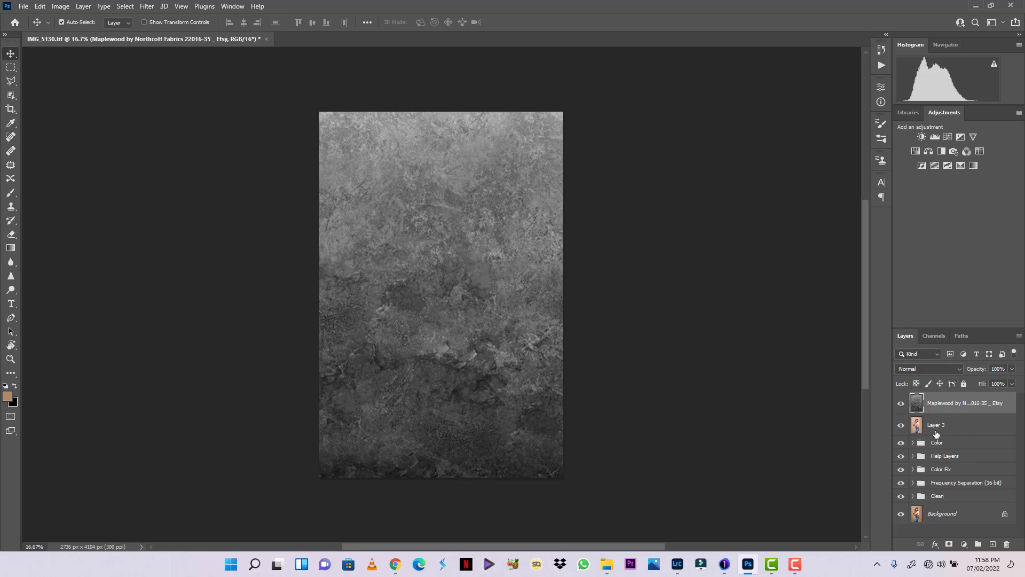
{"action": "left_click", "coordinate": [935, 370]}
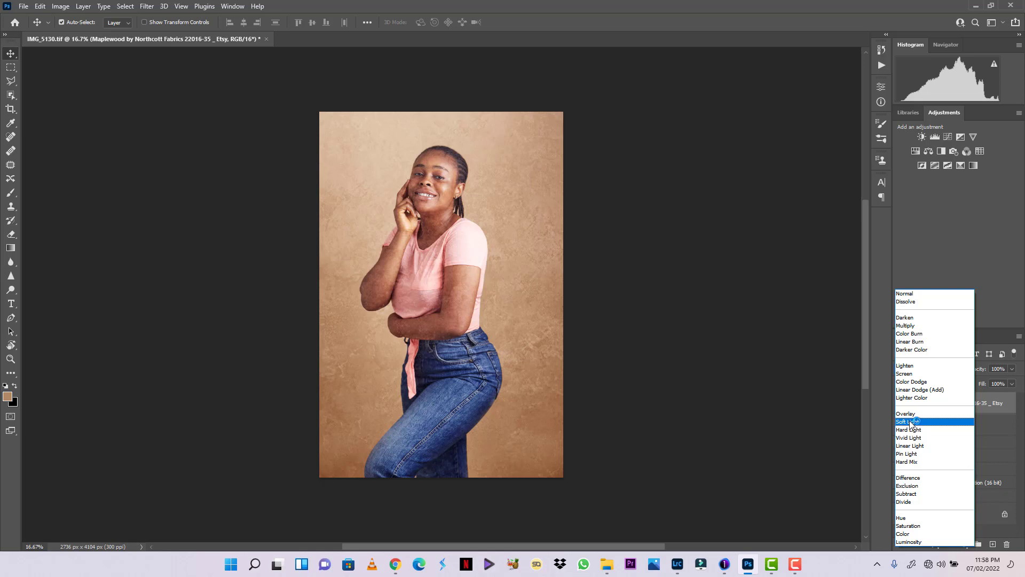
Set the texture layer to Soft Light with 75% fill, zooming in and out to check it
{"action": "left_click", "coordinate": [911, 422]}
{"action": "left_click", "coordinate": [1013, 384]}
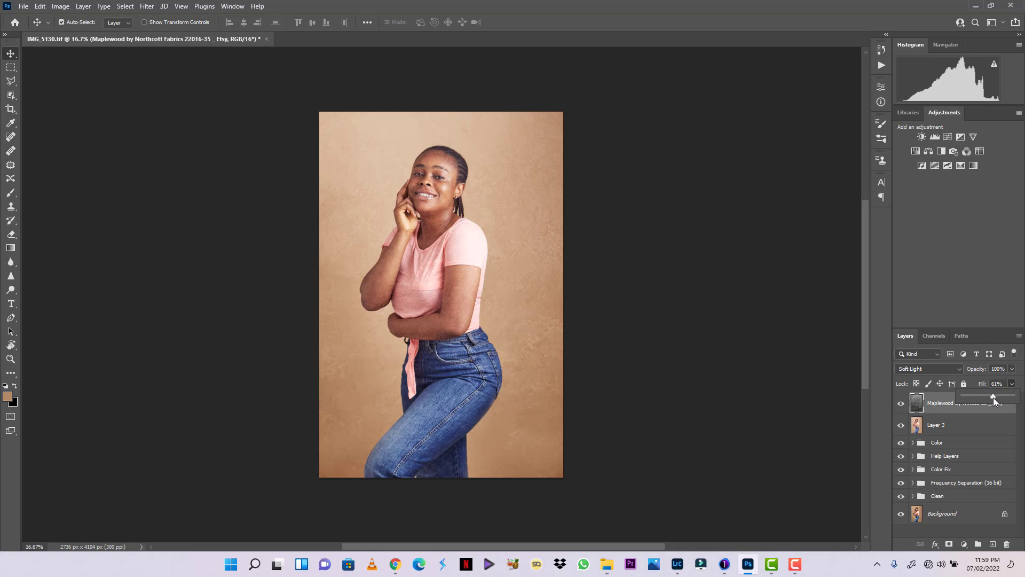
{"action": "left_click_drag", "start_coordinate": [999, 399], "coordinate": [1002, 399]}
{"action": "key", "text": "ctrl+plus"}
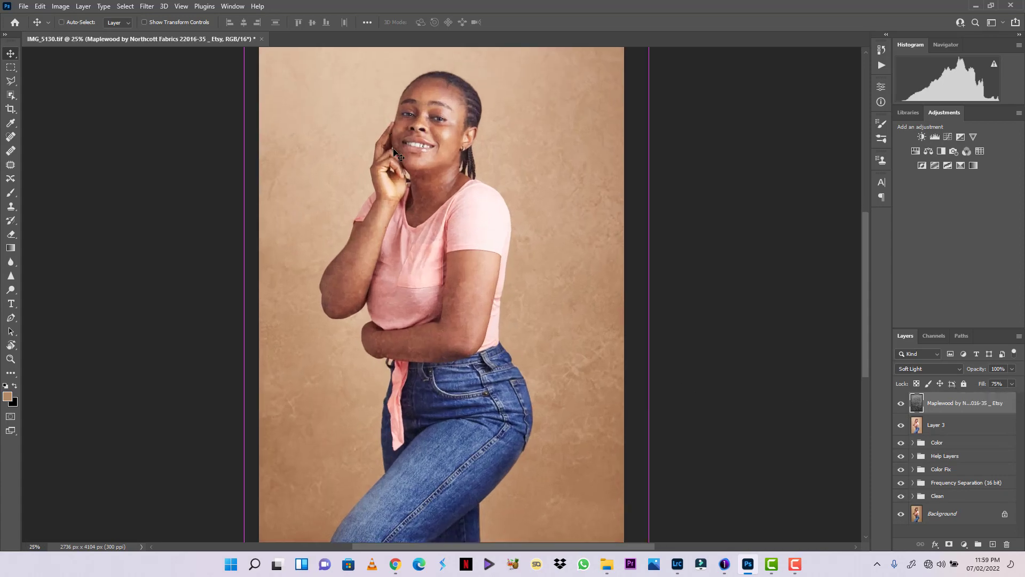
{"action": "key", "text": "ctrl+plus"}
{"action": "key", "text": "ctrl+plus"}
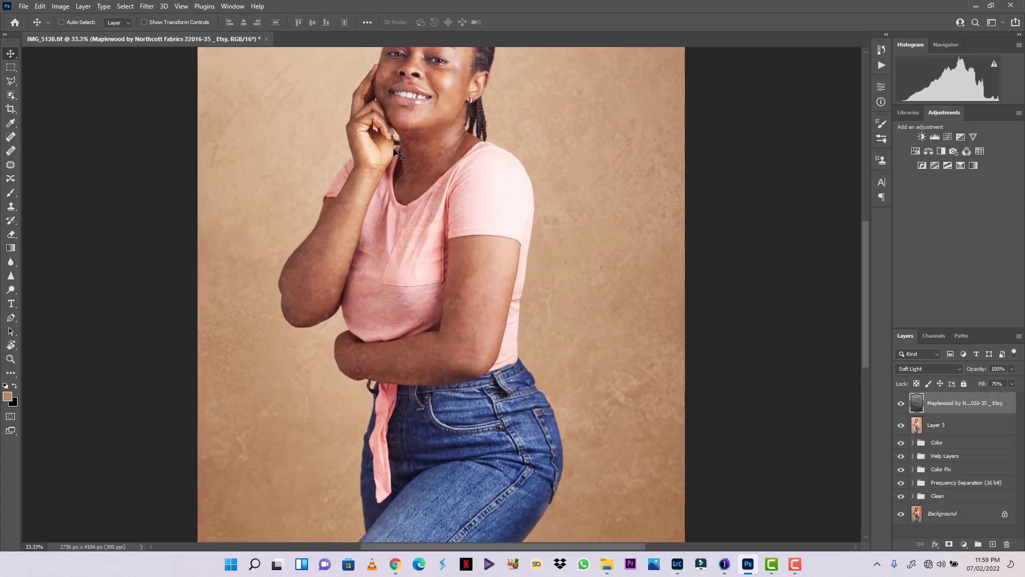
{"action": "key", "text": "ctrl+minus"}
{"action": "key", "text": "ctrl+minus"}
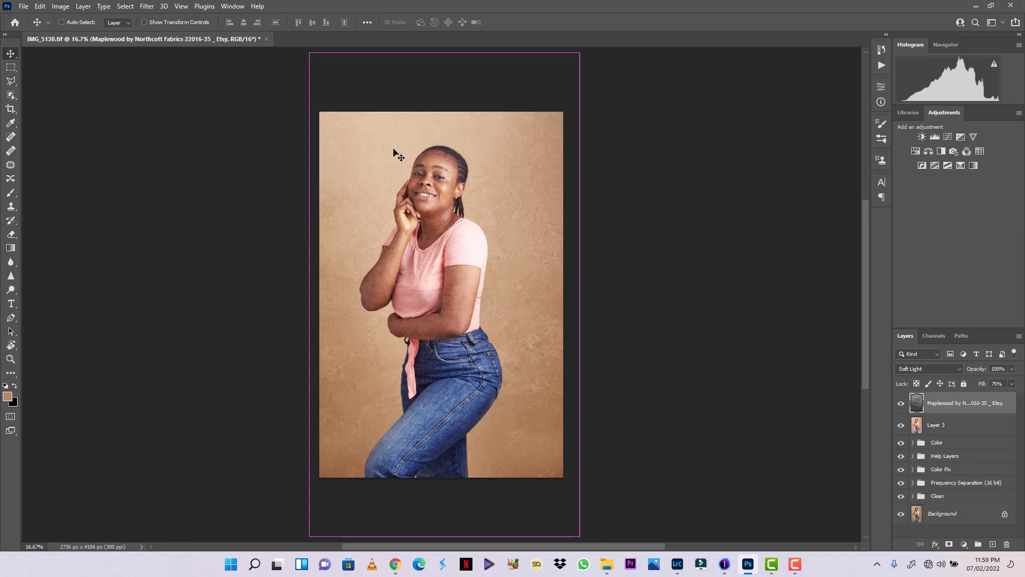
{"action": "left_click", "coordinate": [513, 396], "text": "ctrl"}
{"action": "key", "text": "z"}
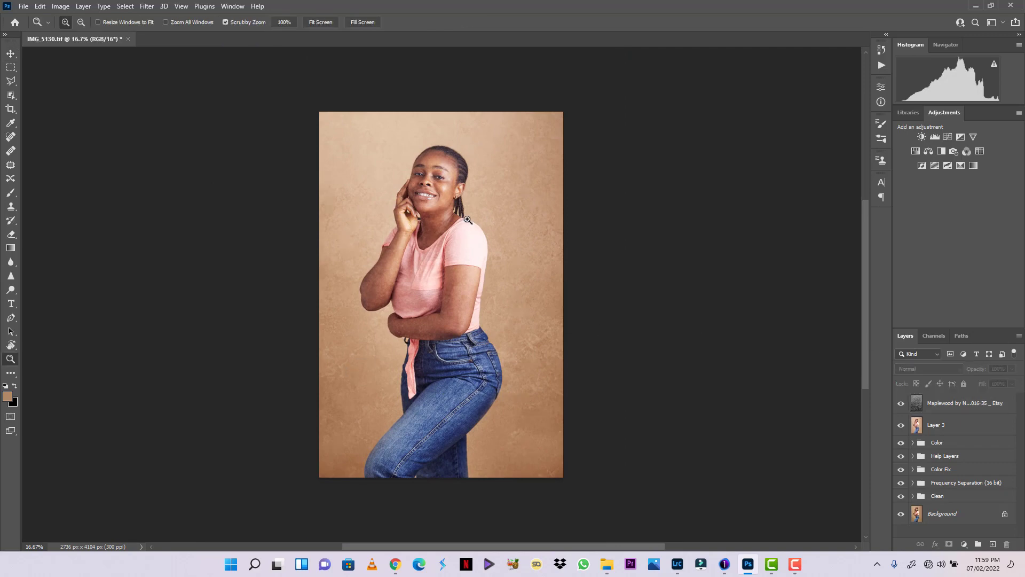
{"action": "key", "text": "v"}
{"action": "left_click", "coordinate": [463, 213]}
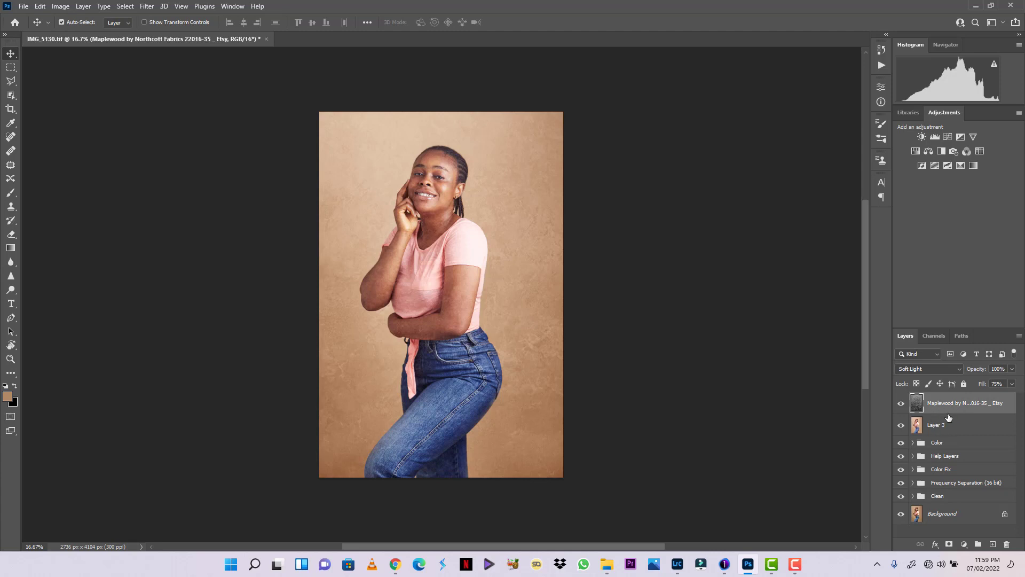
Add a white layer mask to the texture layer and zoom in on the subject's face
{"action": "left_click", "coordinate": [949, 544]}
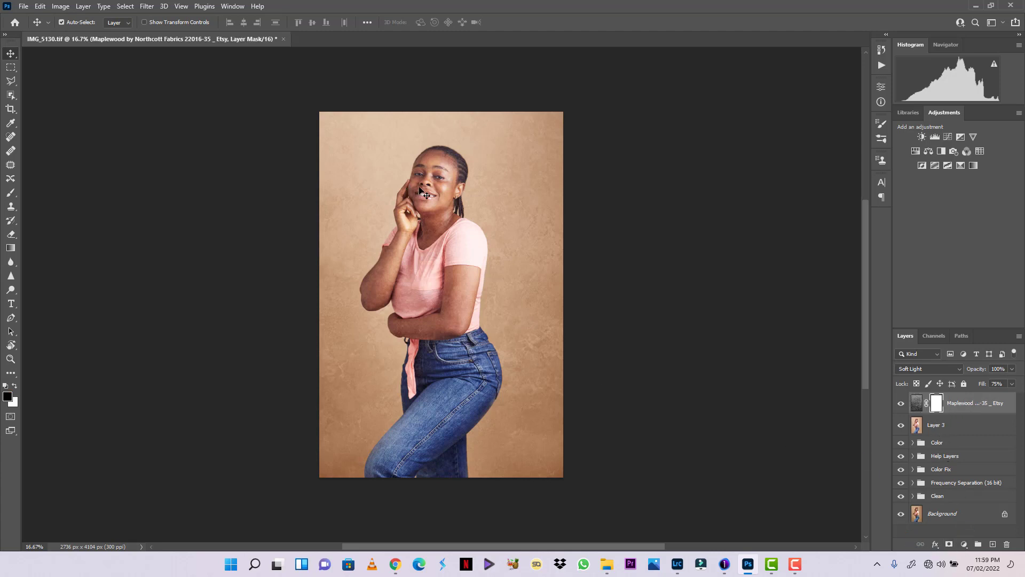
{"action": "key", "text": "z"}
{"action": "left_click", "coordinate": [437, 191]}
{"action": "left_click", "coordinate": [437, 191]}
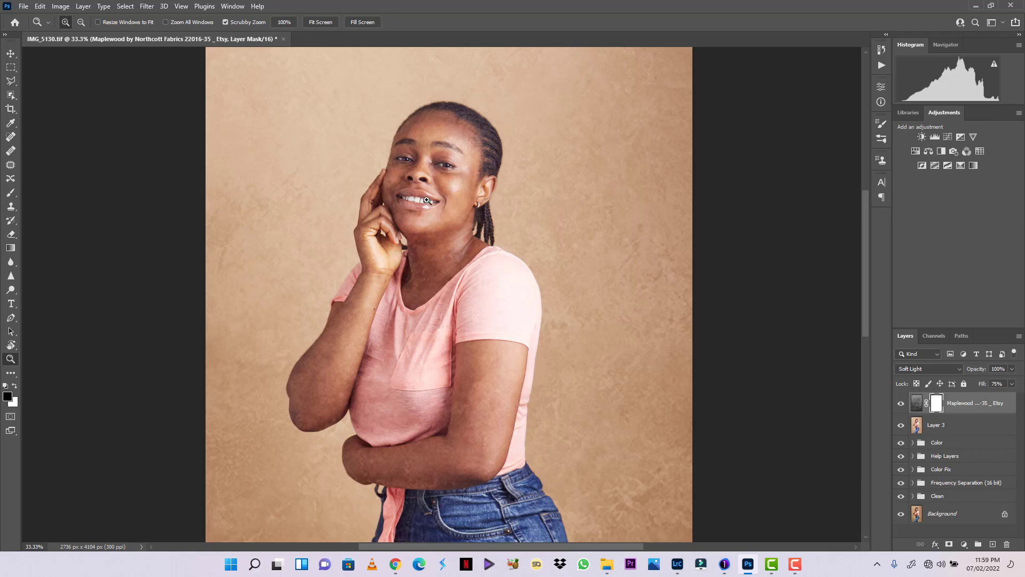
Brush black over the subject's cheek to hide the texture, then shrink the brush for finer work
{"action": "left_click", "coordinate": [11, 193]}
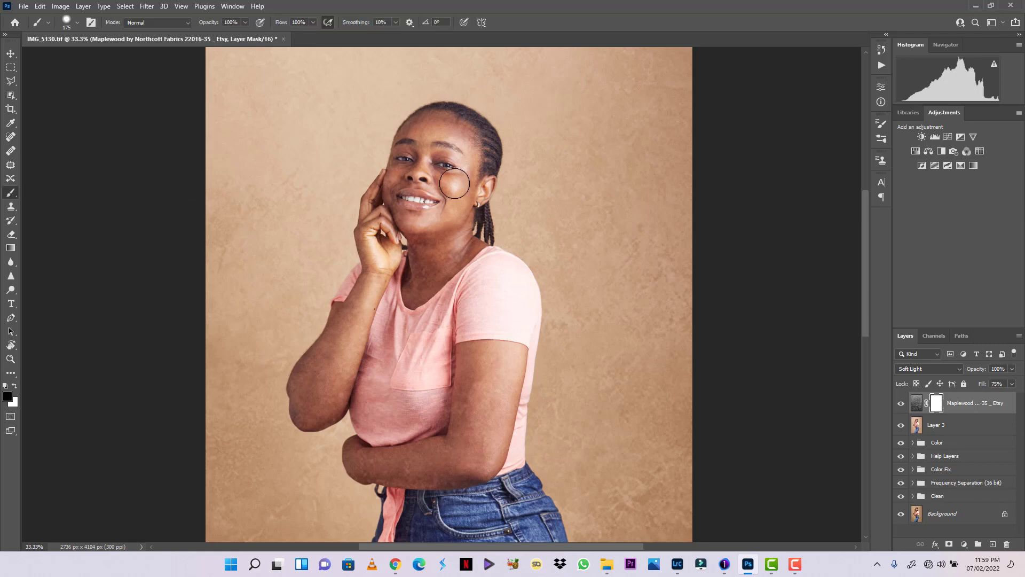
{"action": "mouse_move", "coordinate": [443, 193]}
{"action": "left_mouse_down"}
{"action": "mouse_move", "coordinate": [448, 150]}
{"action": "mouse_move", "coordinate": [453, 179]}
{"action": "mouse_move", "coordinate": [447, 161]}
{"action": "mouse_move", "coordinate": [452, 181]}
{"action": "mouse_move", "coordinate": [428, 210]}
{"action": "left_mouse_up"}
{"action": "key", "text": "bracketleft"}
{"action": "key", "text": "bracketleft"}
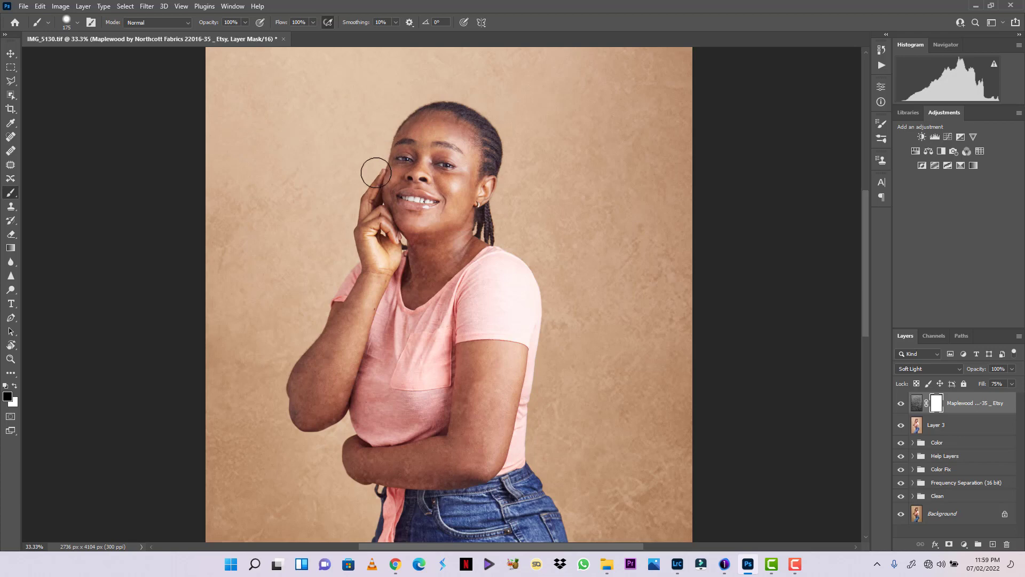